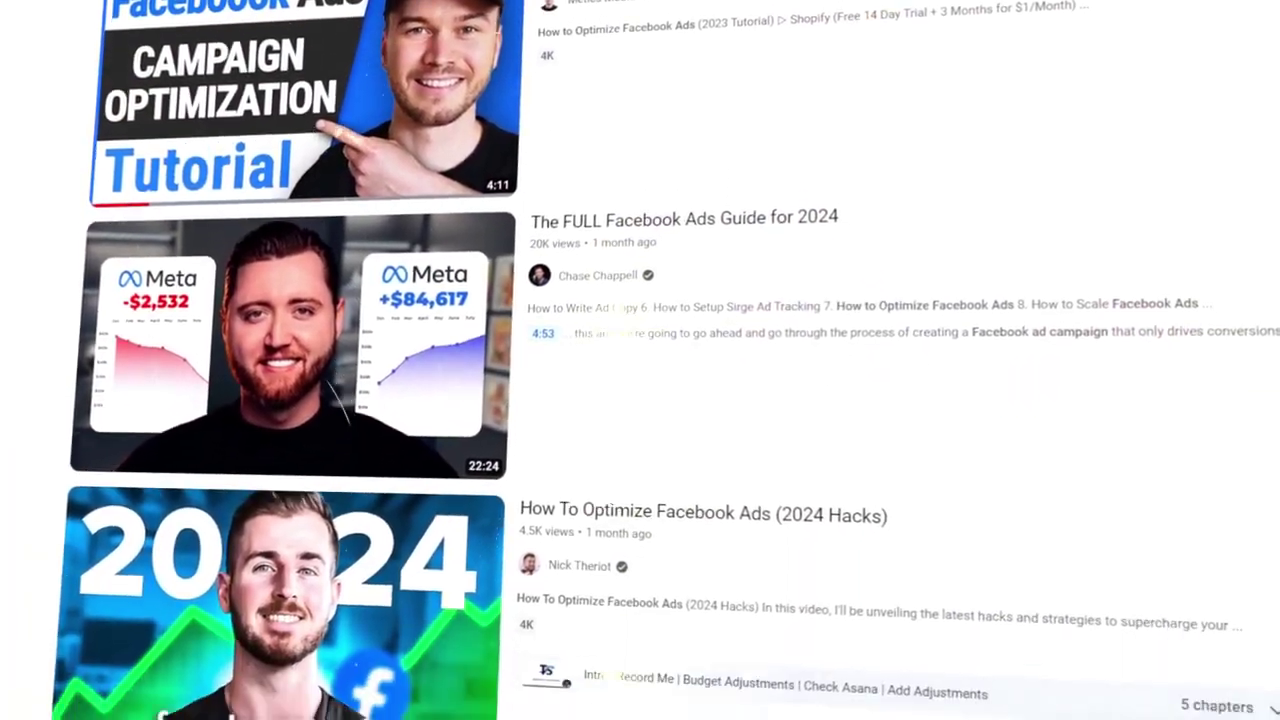
# Extend the selection over the Thursday to Saturday rows
pyautogui.scroll(-15, 575, 648)
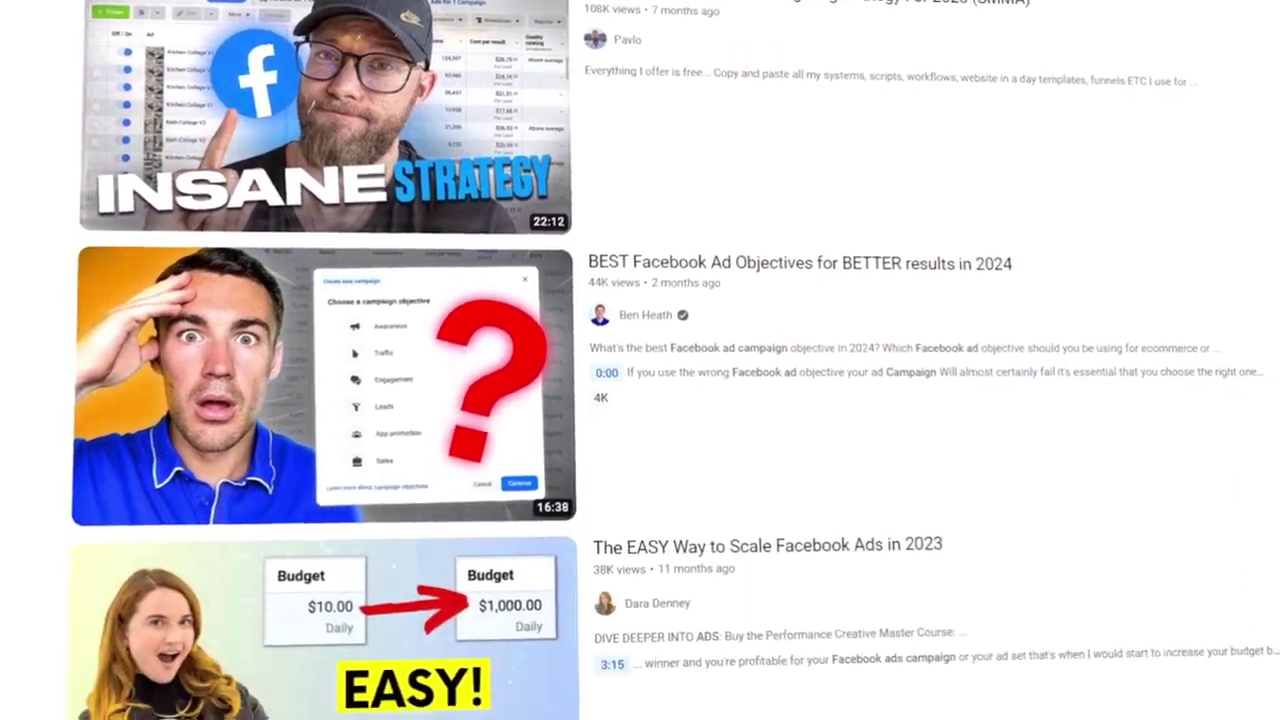
pyautogui.scroll(-4, 575, 648)
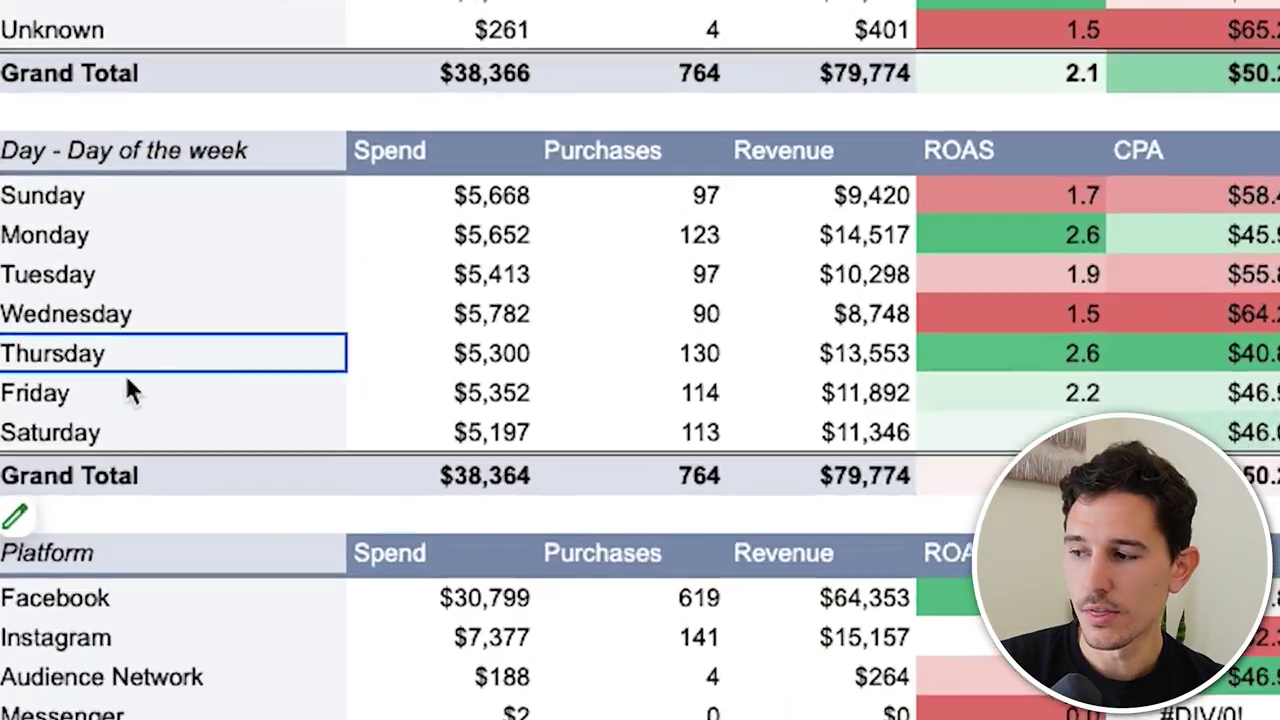
pyautogui.hotkey('shift', 'Down')
pyautogui.hotkey('shift', 'Down')
pyautogui.hotkey('ctrl', 'shift', 'Right')
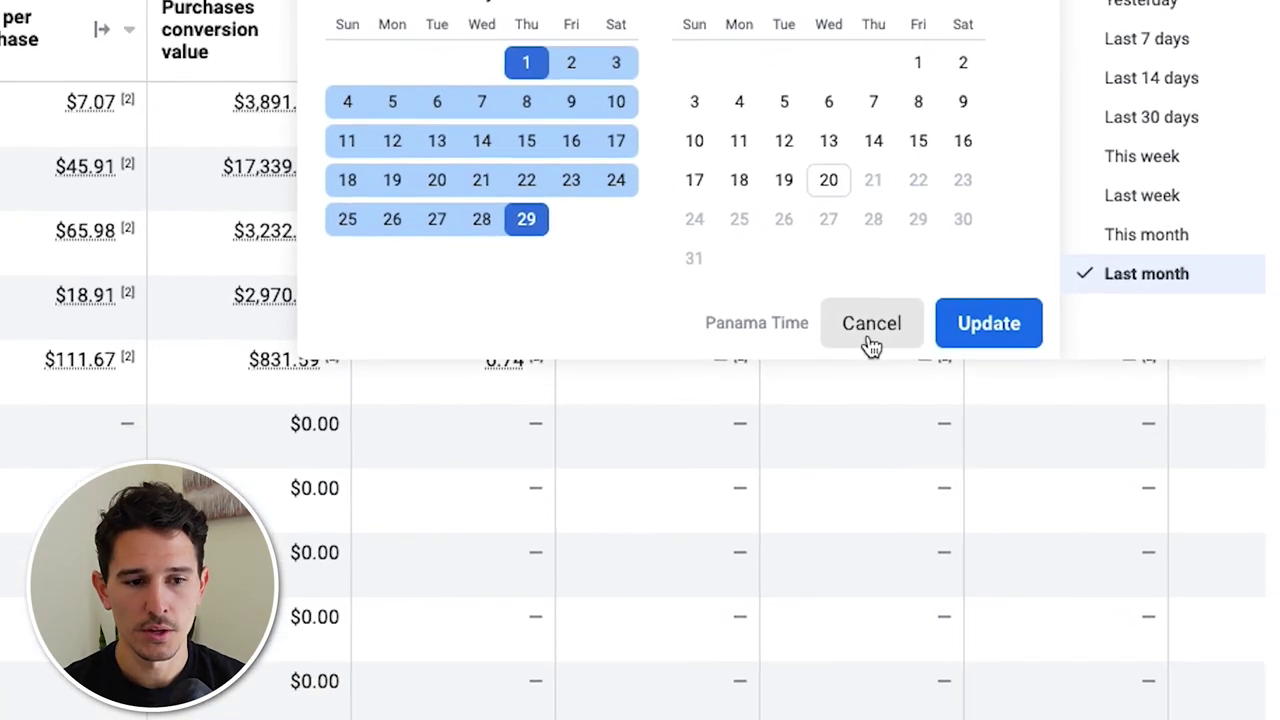
# Cancel the date picker and scroll the comparison table to review the Change columns
pyautogui.click(902, 424)
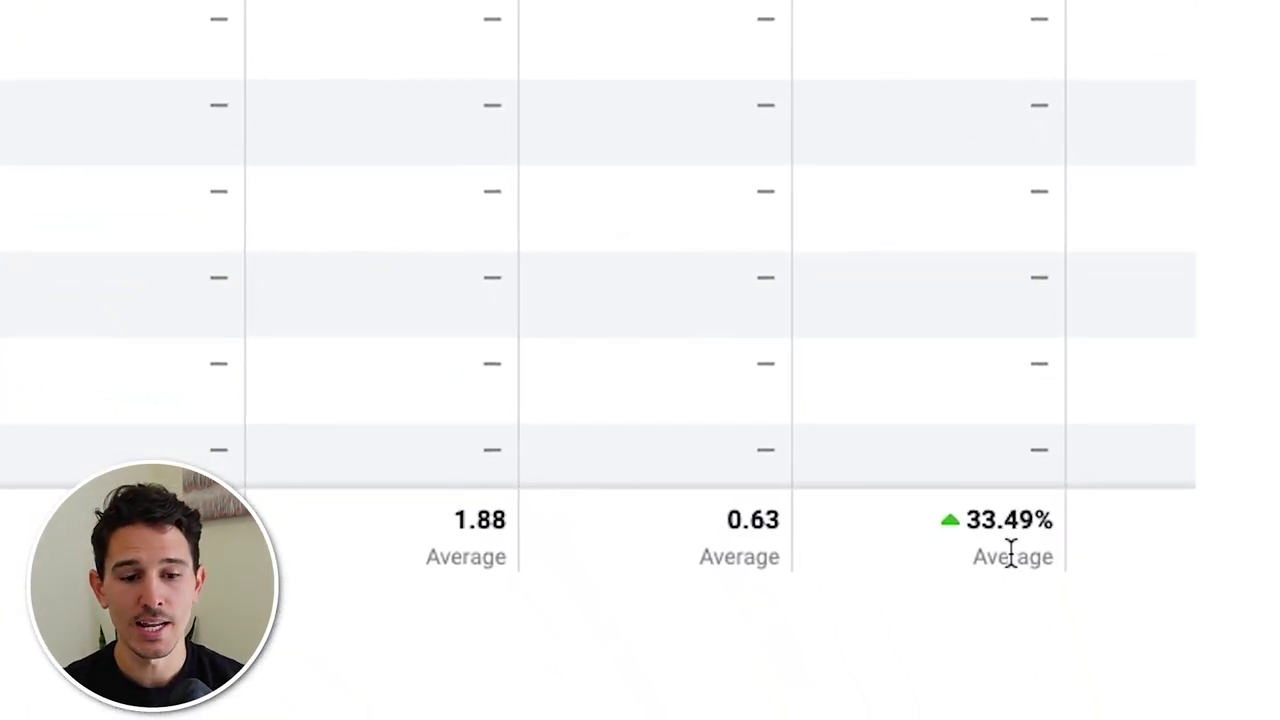
pyautogui.hscroll(-3, 1010, 545)
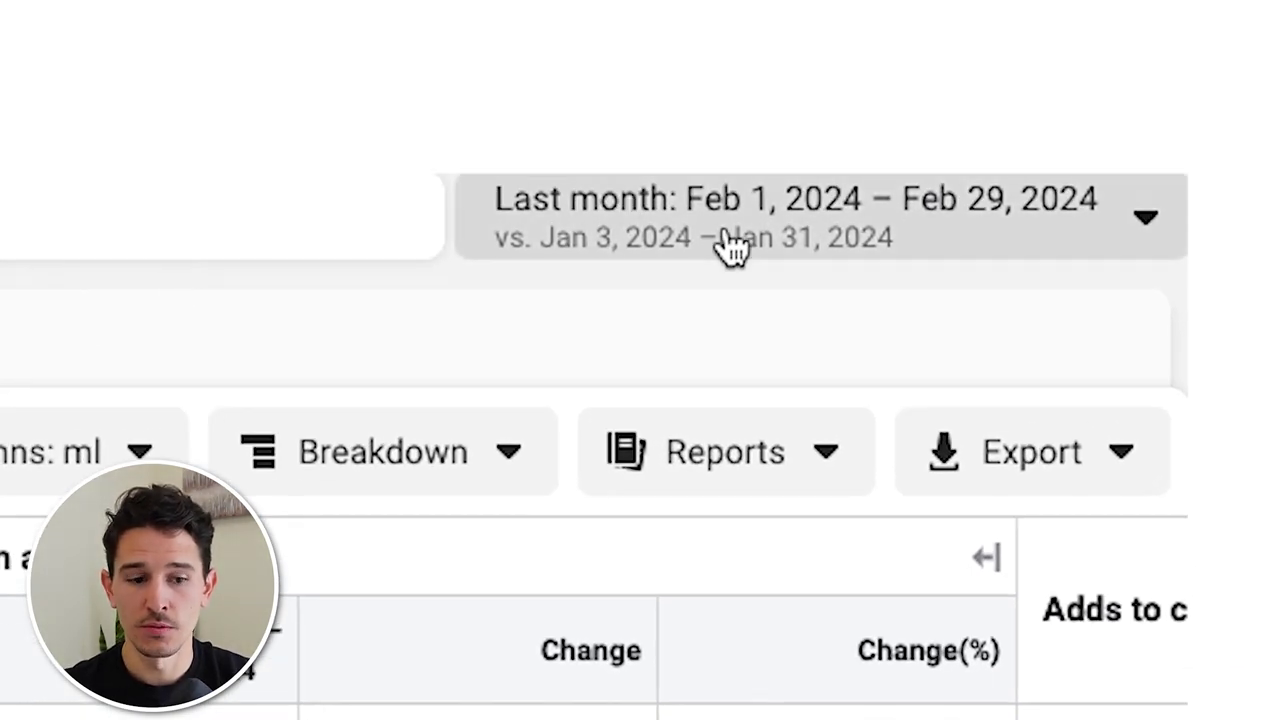
pyautogui.scroll(-10, 893, 460)
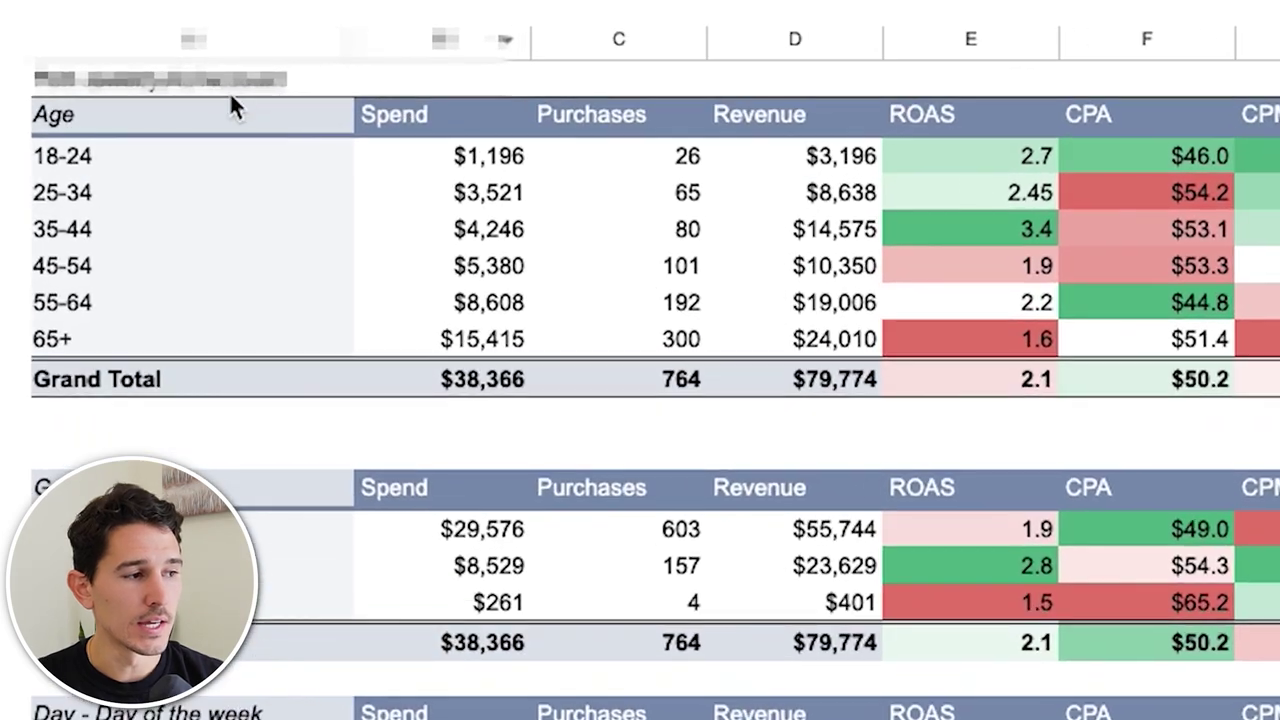
pyautogui.click(241, 94)
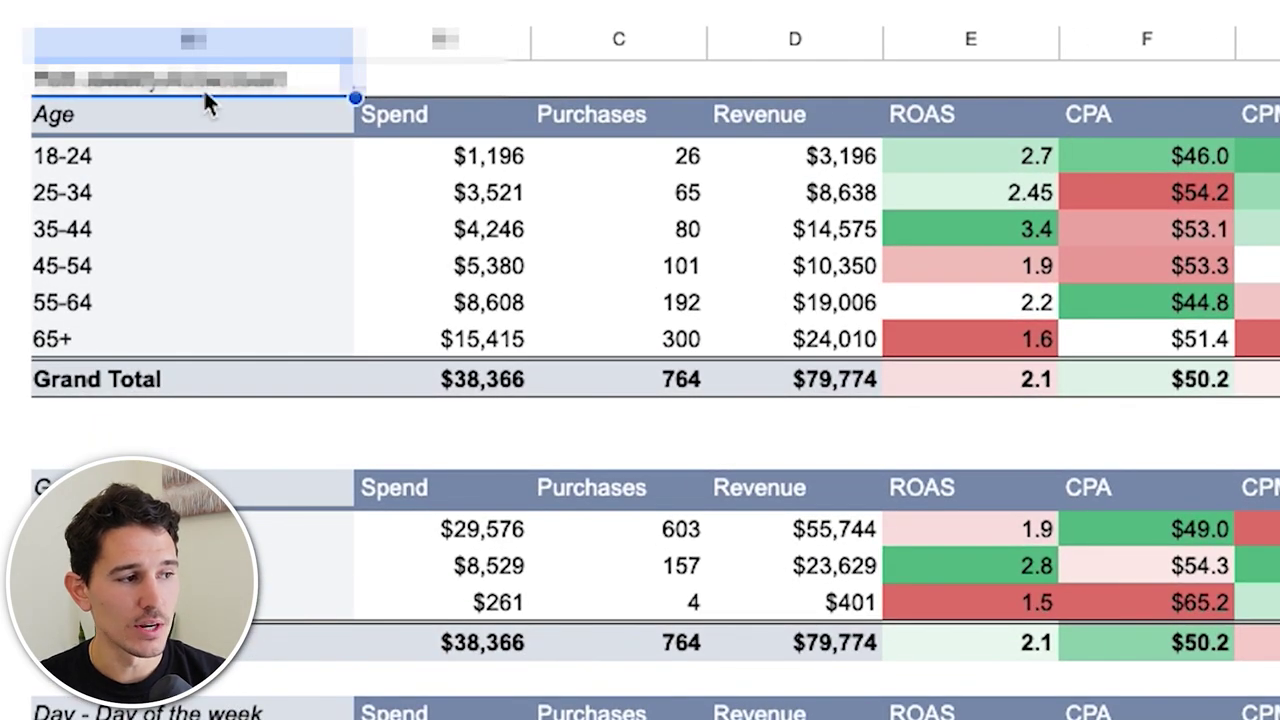
pyautogui.scroll(-5, 600, 323)
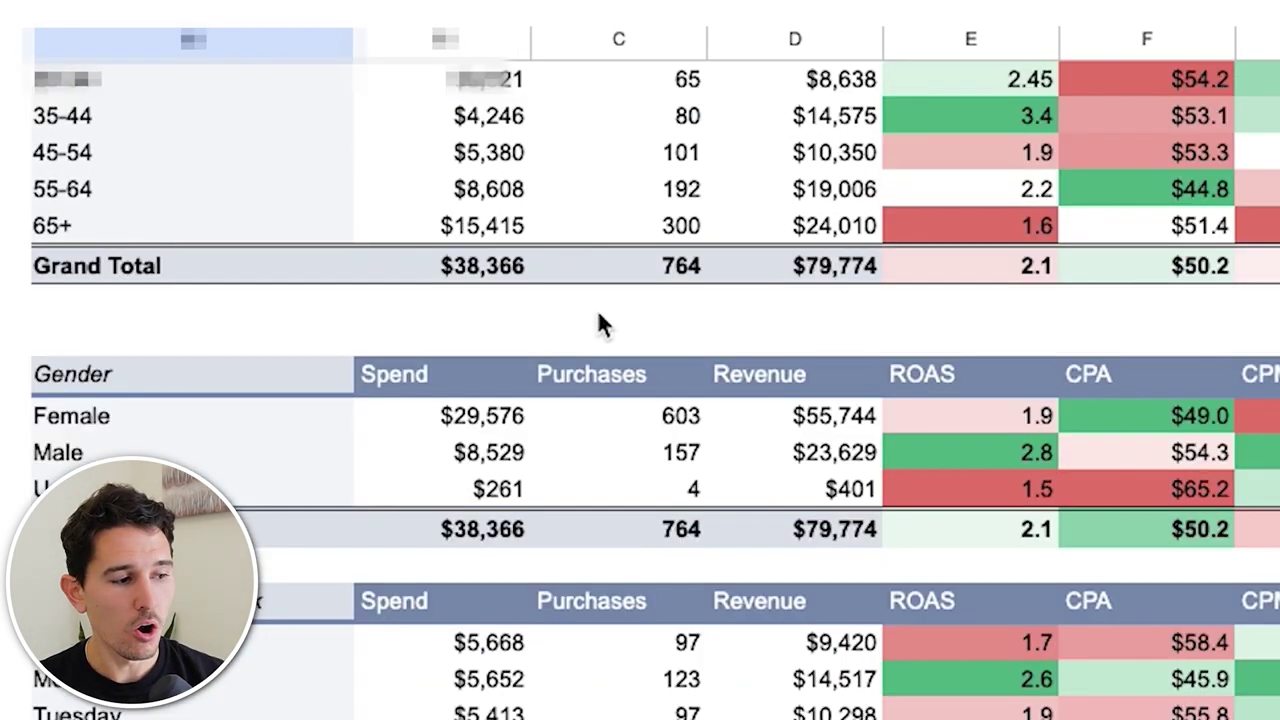
pyautogui.scroll(5, 697, 389)
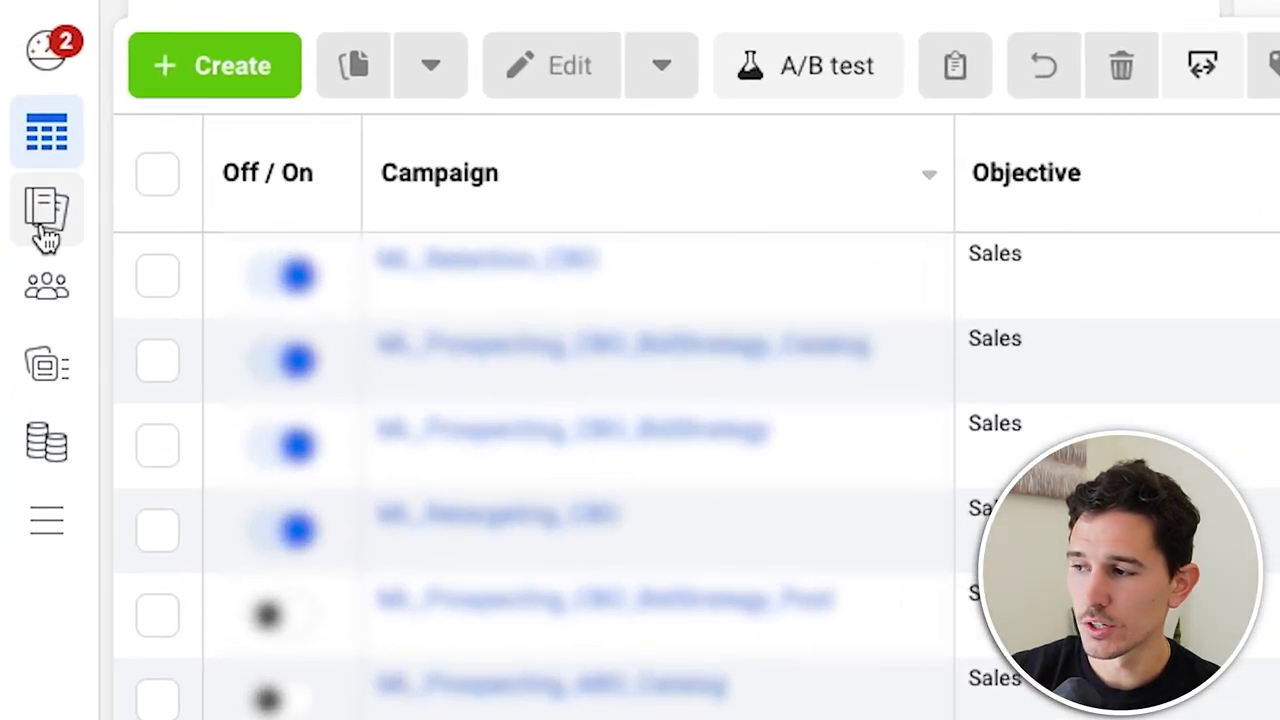
# Create a new report named 'Analysis' using the ad account found by searching 'pen'
pyautogui.moveTo(45, 238)
pyautogui.click(45, 238)
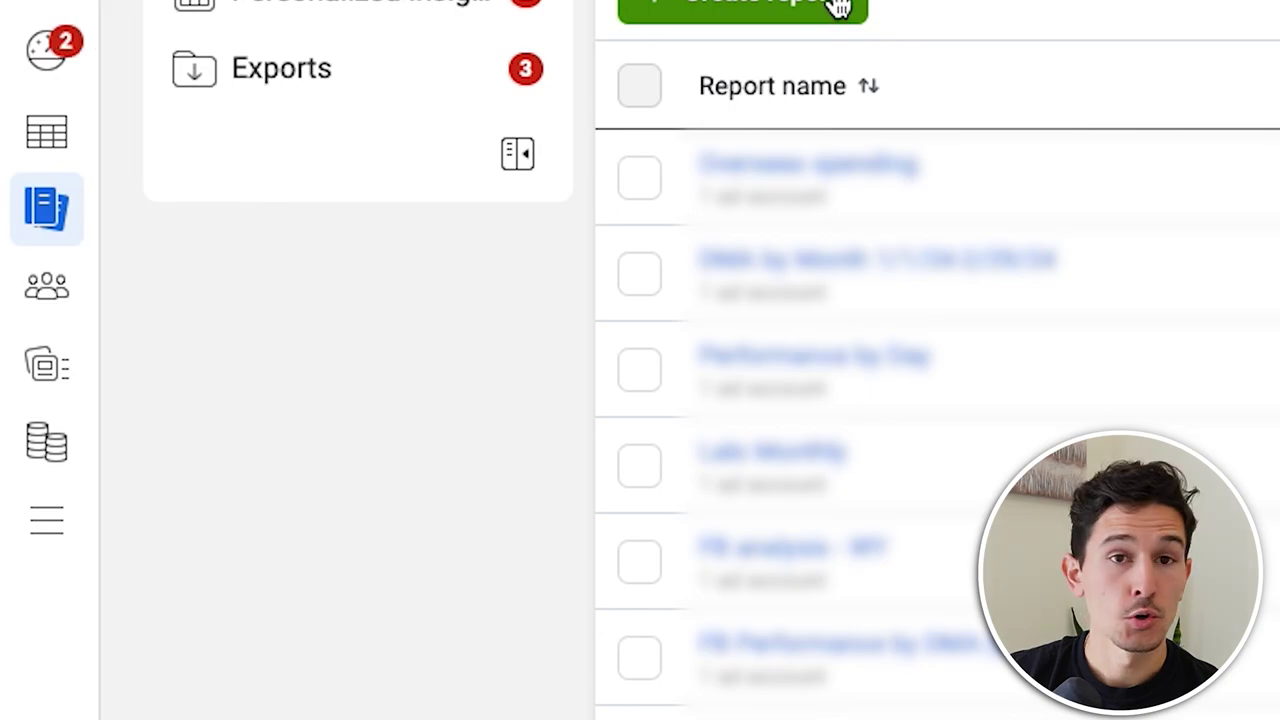
pyautogui.click(622, 125)
pyautogui.write('Analysis')
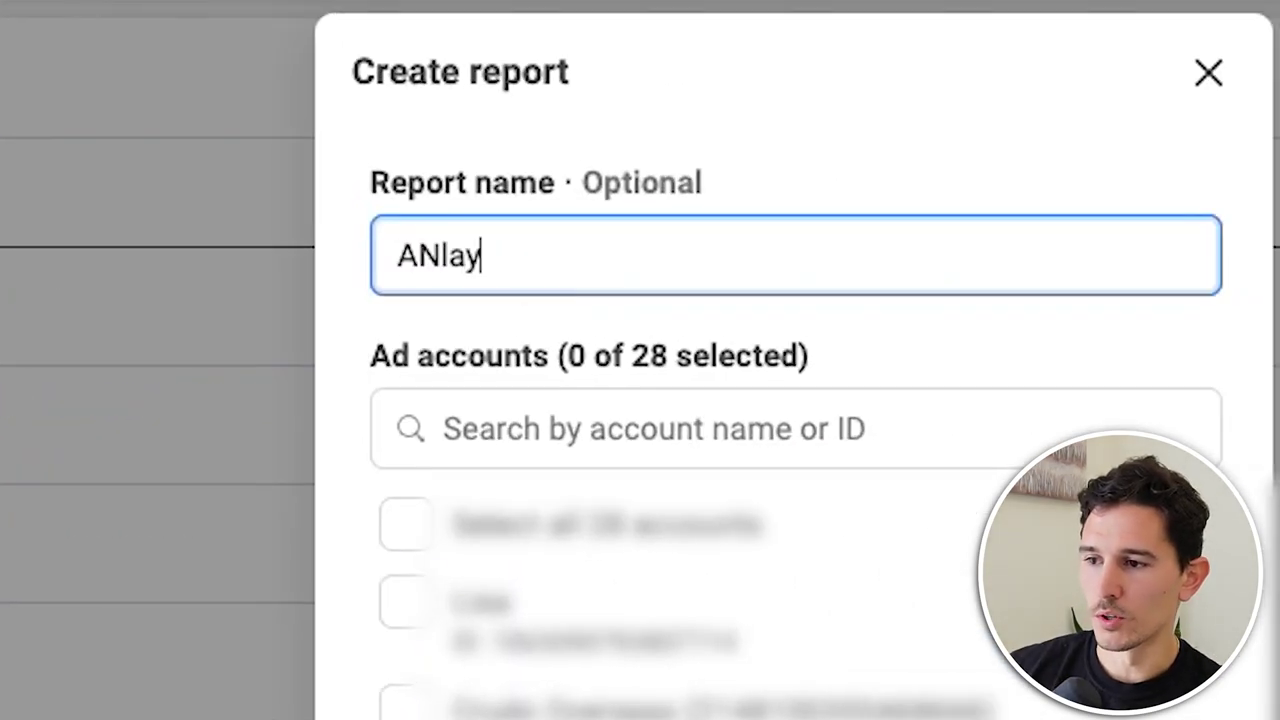
pyautogui.click(540, 420)
pyautogui.write('pen')
pyautogui.click(660, 520)
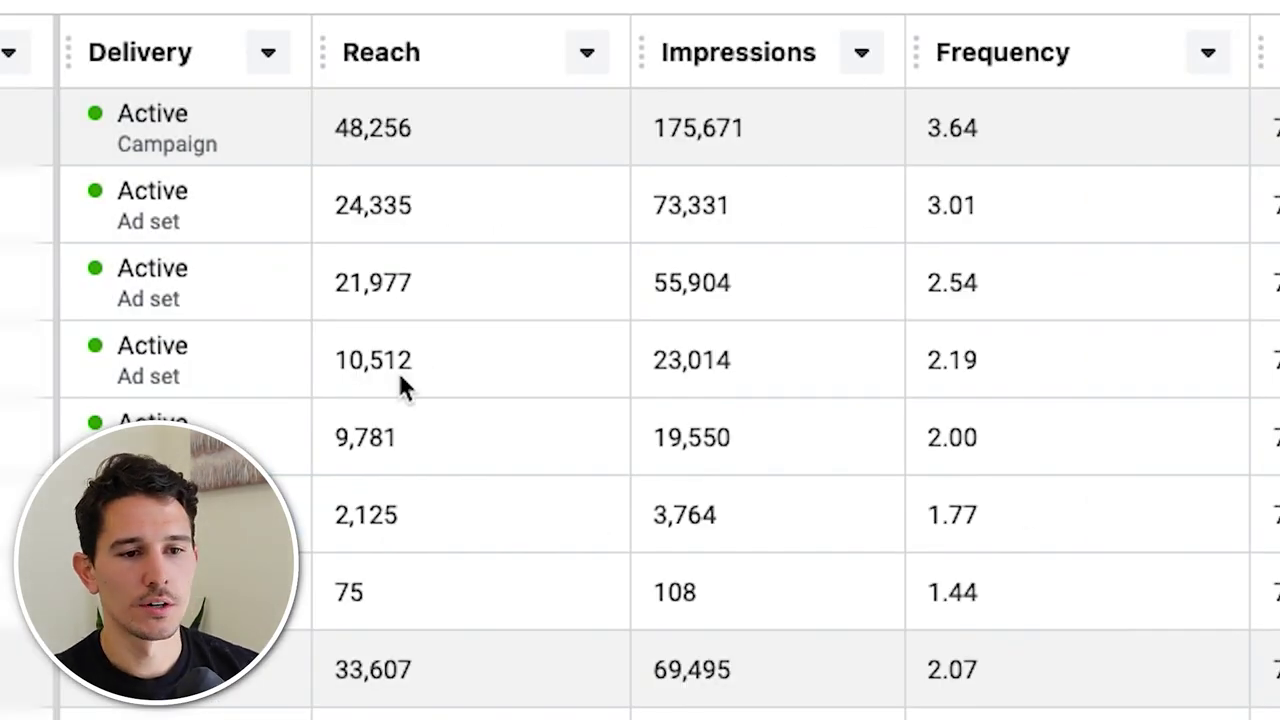
# Replace the Campaign name breakdown with an Age breakdown in the pivot table
pyautogui.hscroll(10, 400, 380)
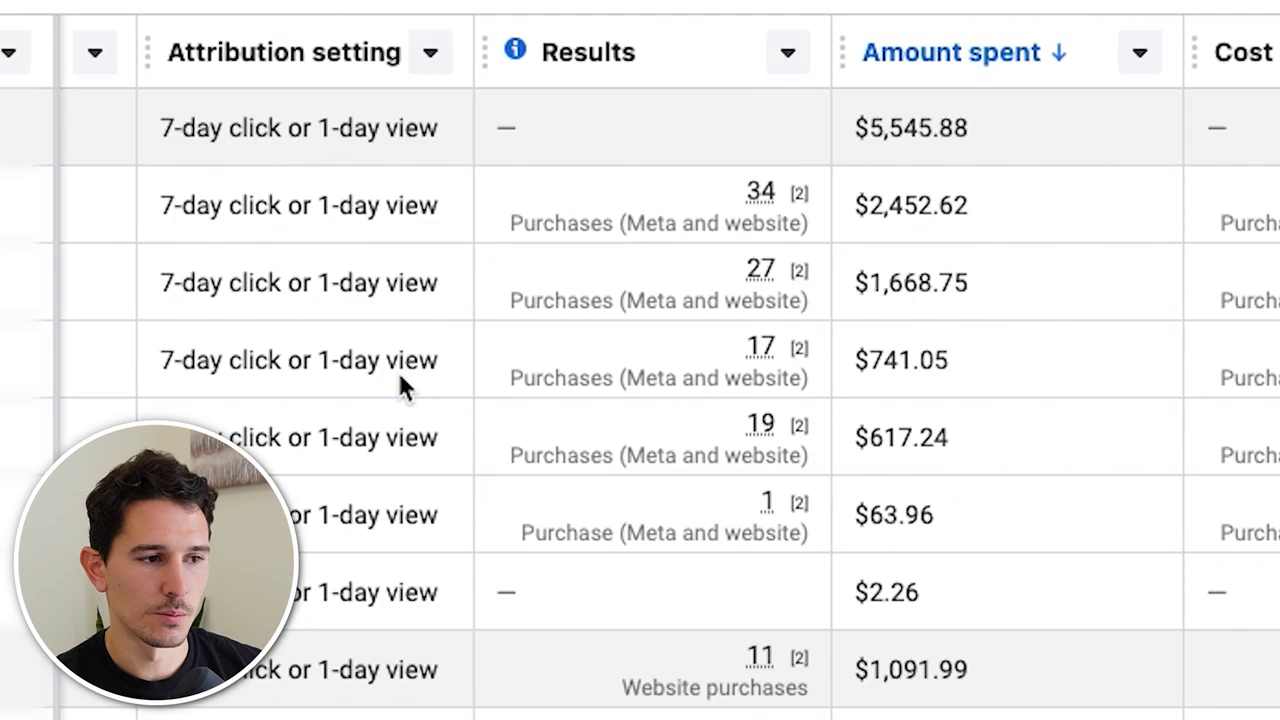
pyautogui.hscroll(-10, 397, 369)
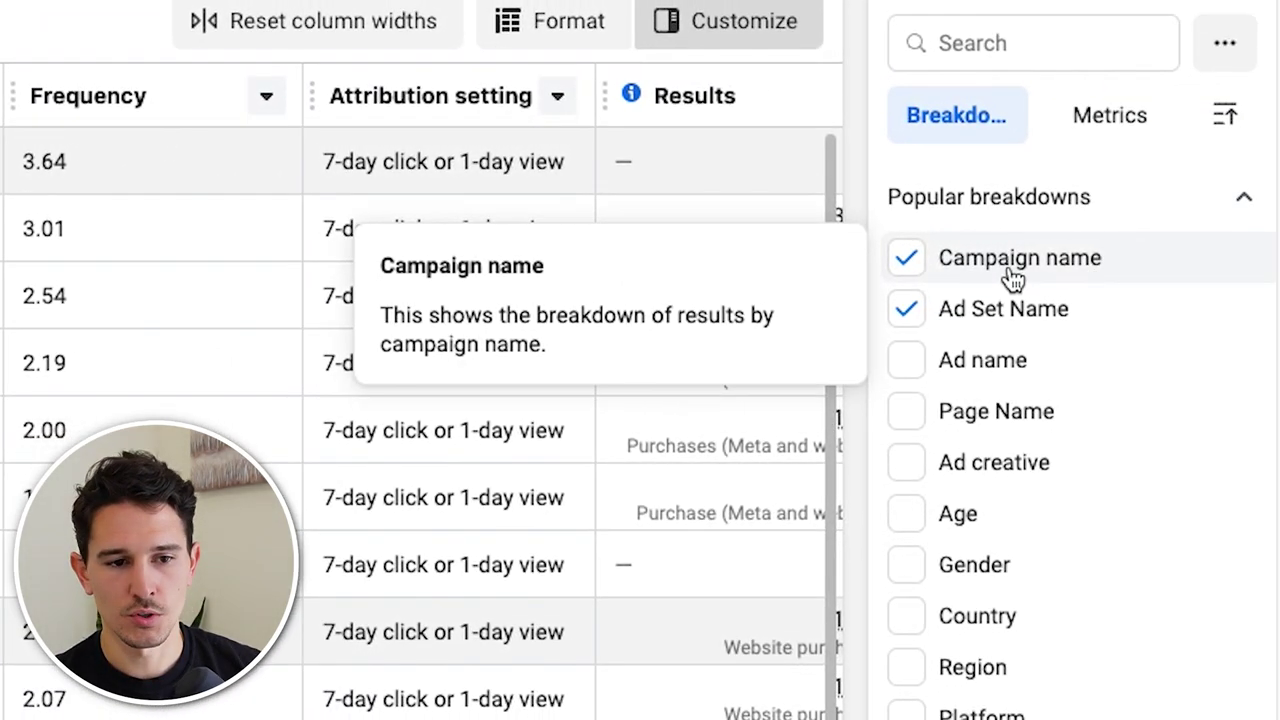
pyautogui.click(1008, 285)
pyautogui.scroll(-10, 1008, 309)
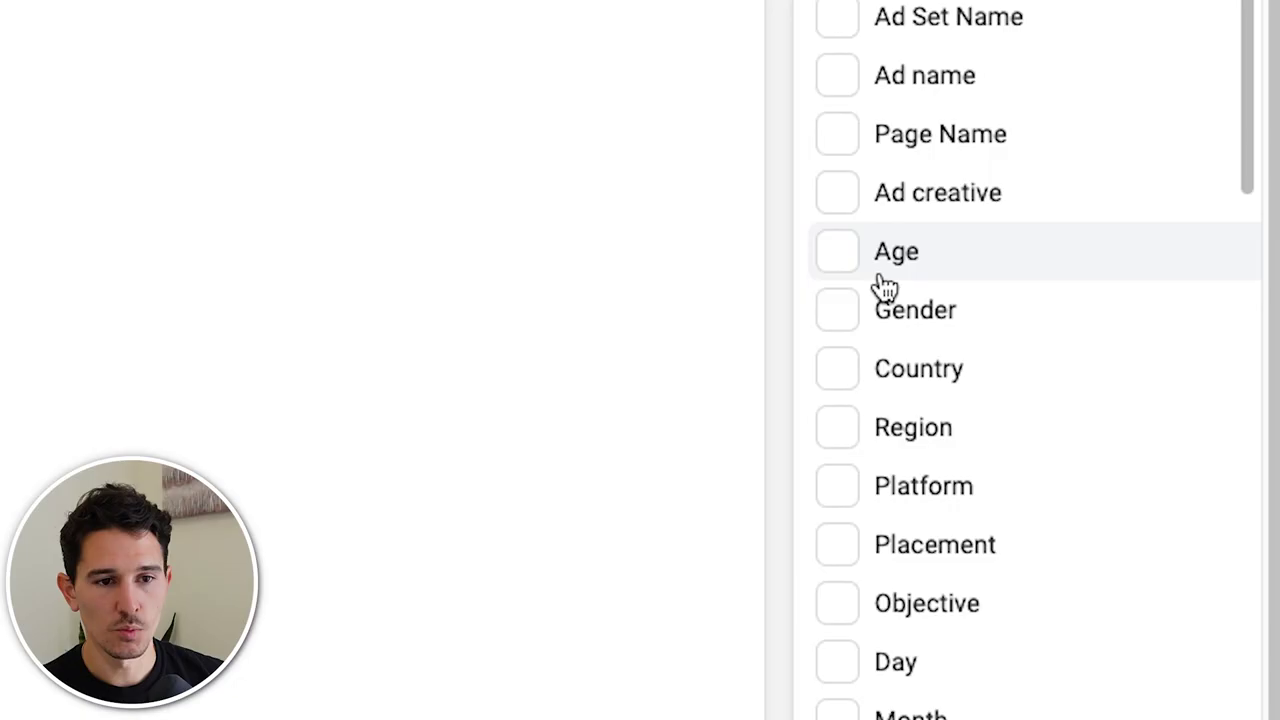
pyautogui.click(880, 278)
# Add Amount spent, Impressions and Reach as pivot table metrics
pyautogui.click(1065, 262)
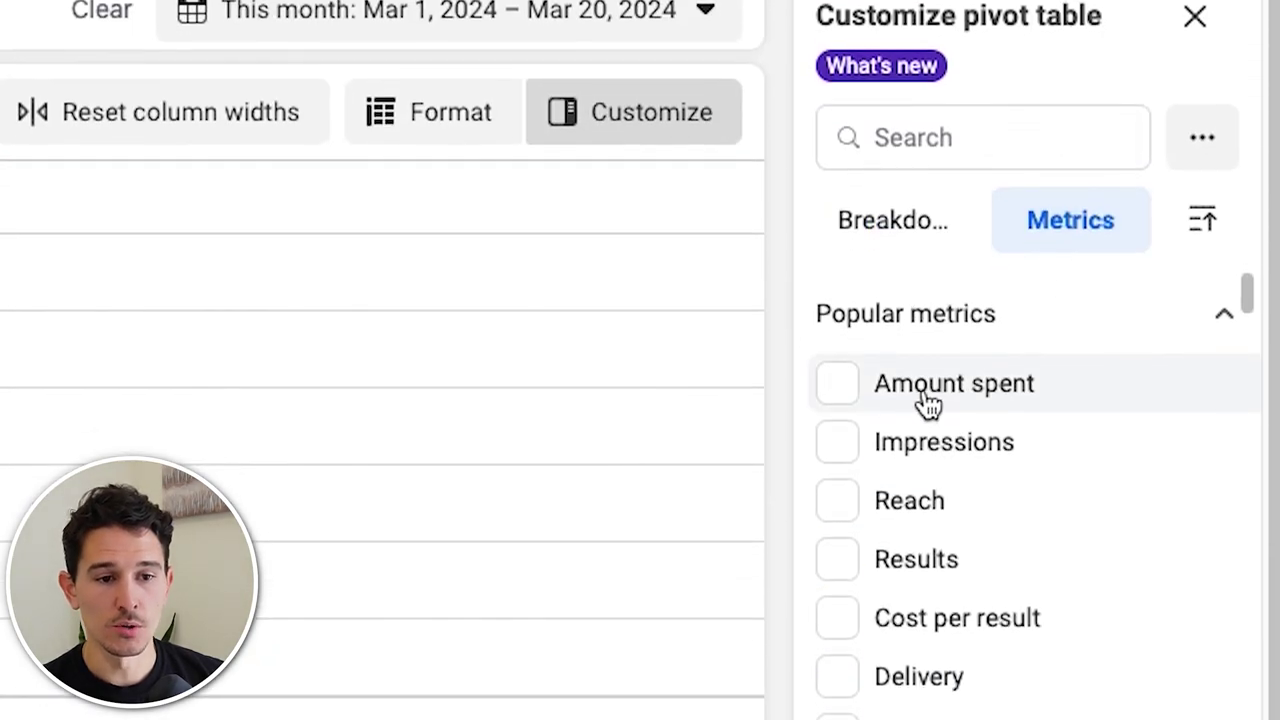
pyautogui.click(928, 405)
pyautogui.click(935, 460)
pyautogui.click(940, 515)
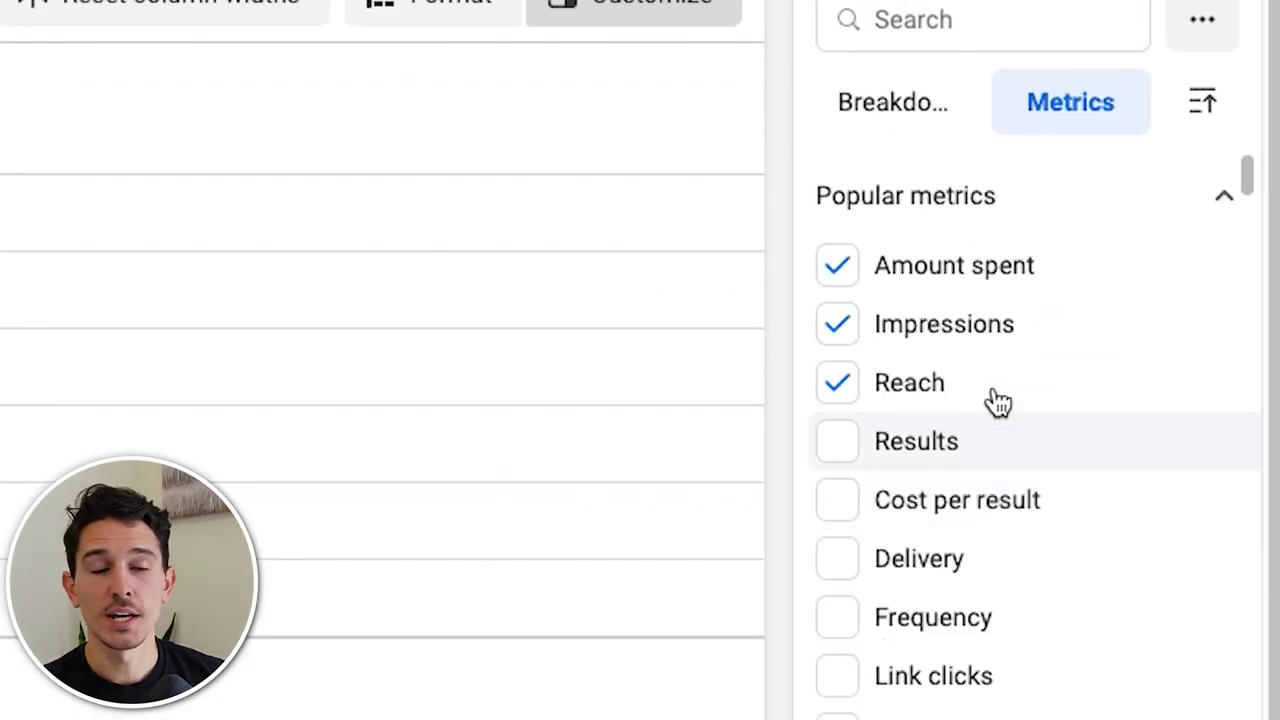
# Add Purchases, Cost per purchase, Purchases conversion value and Purchase ROAS via a 'purchase' search
pyautogui.click(994, 27)
pyautogui.write('p')
pyautogui.press('BackSpace')
pyautogui.write('purchase')
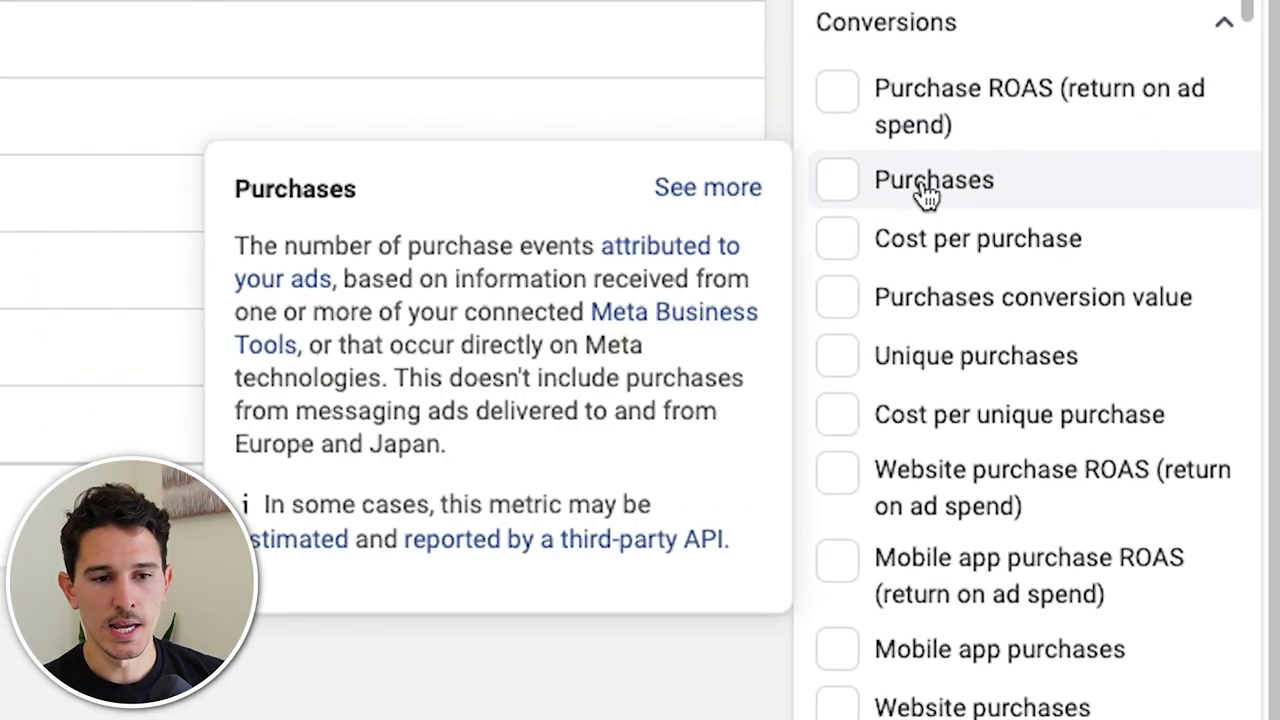
pyautogui.click(932, 504)
pyautogui.click(960, 565)
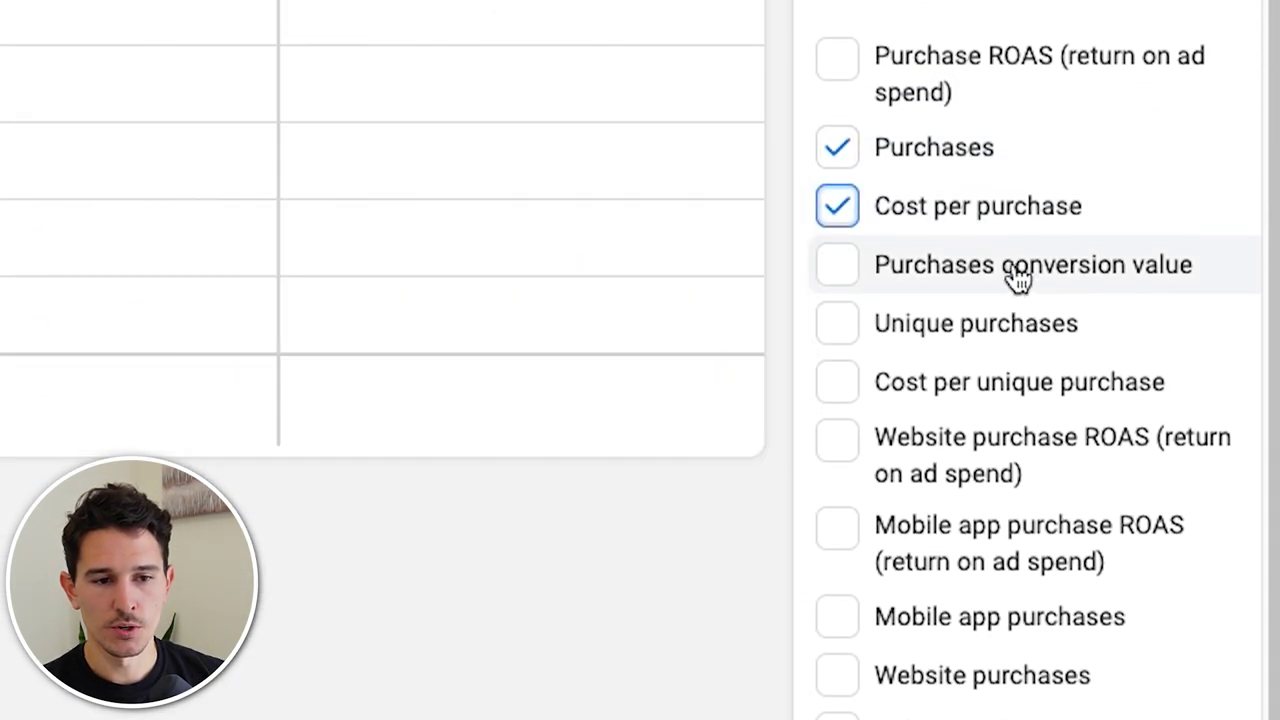
pyautogui.click(1017, 262)
pyautogui.click(986, 77)
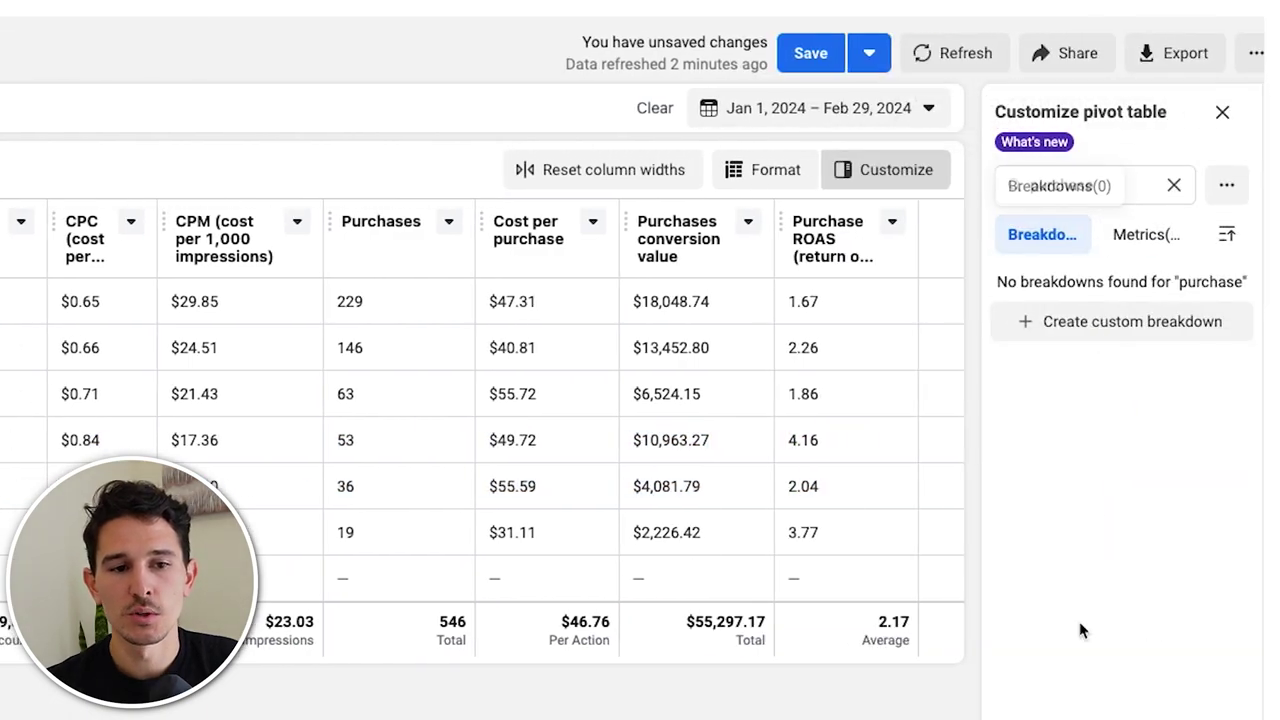
pyautogui.click(1174, 185)
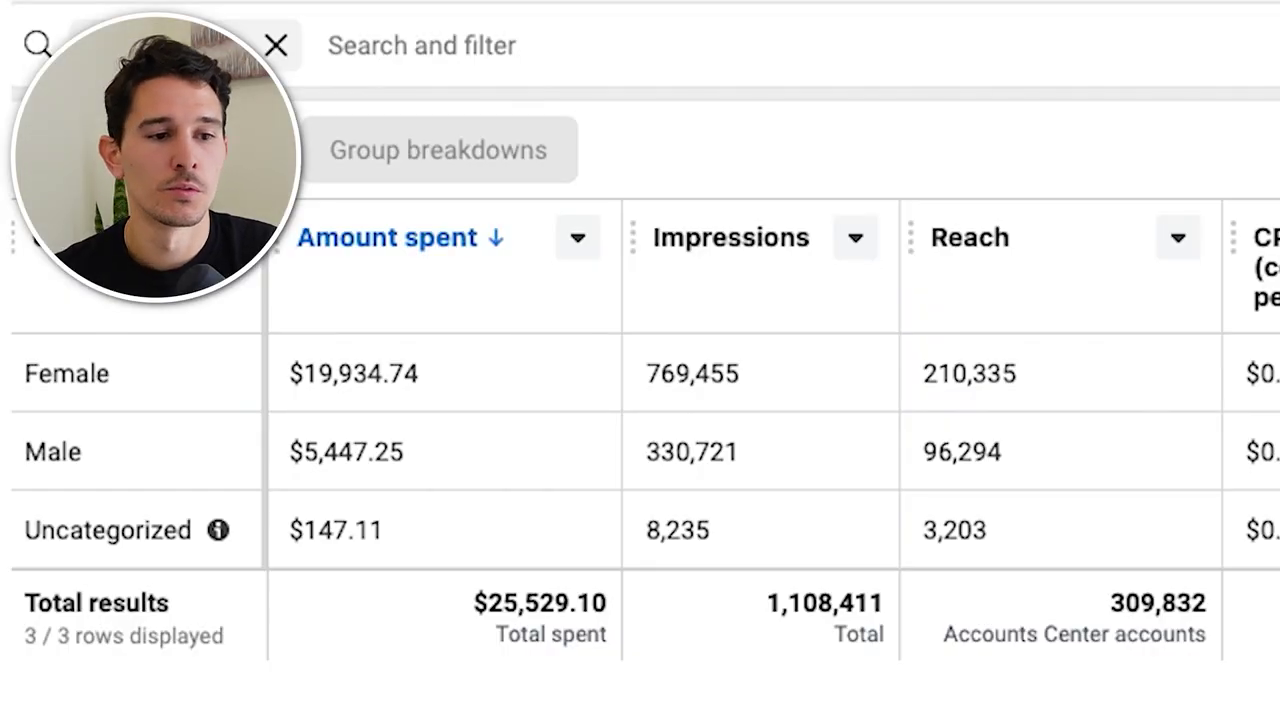
# Highlight the Female row's figures, then clear the highlight
pyautogui.moveTo(304, 376); pyautogui.dragTo(1275, 378)
pyautogui.click(1270, 380)
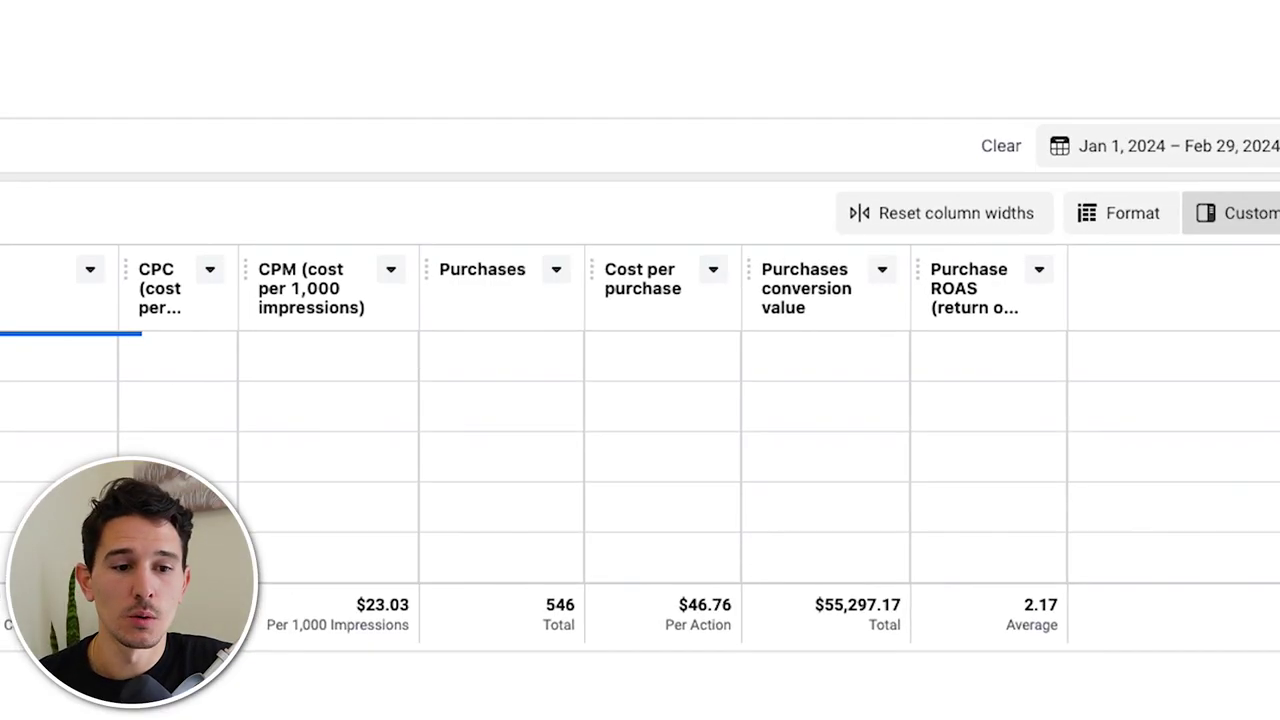
# Break the table down by platform and highlight Facebook's 2.21 ROAS
pyautogui.click(1007, 403)
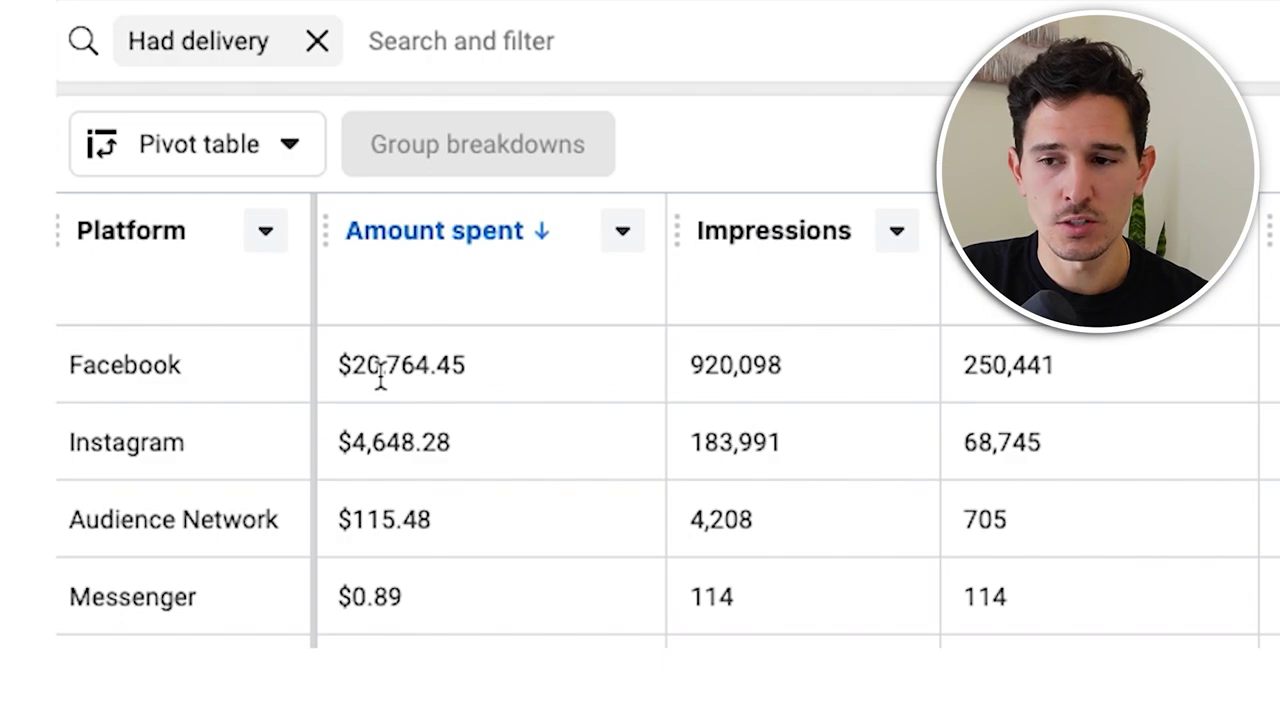
pyautogui.doubleClick(857, 371)
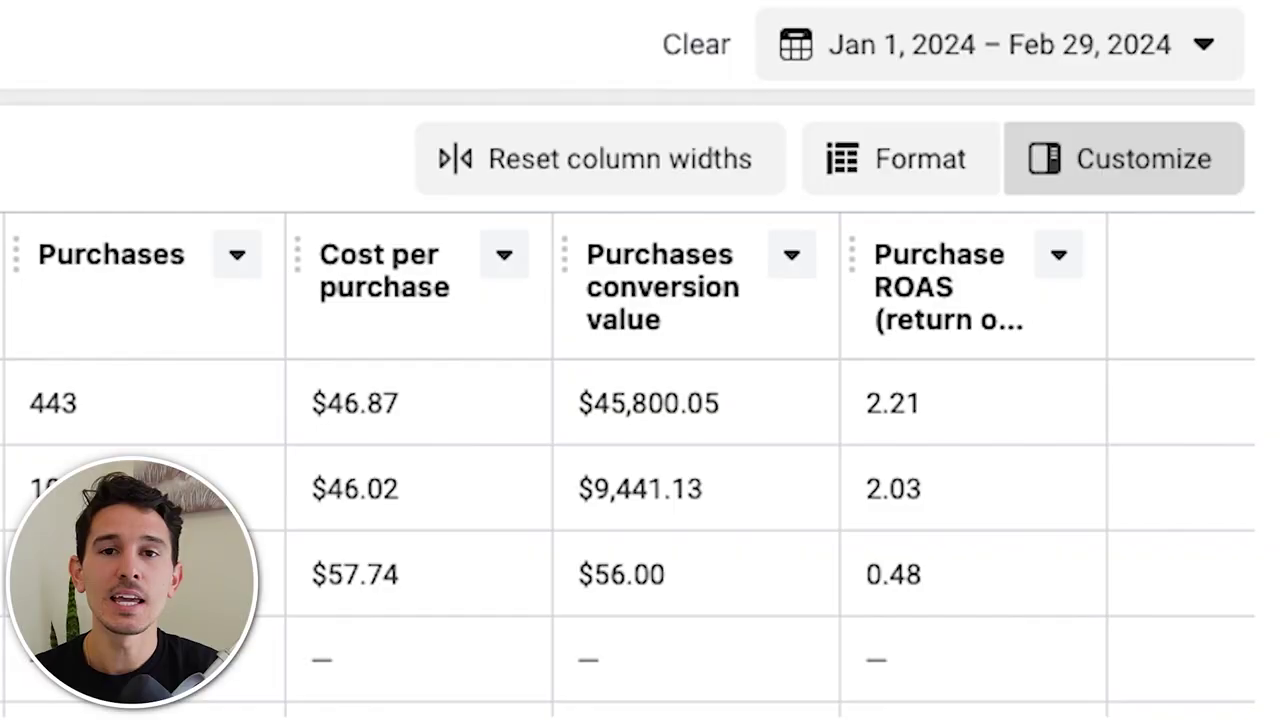
pyautogui.doubleClick(893, 410)
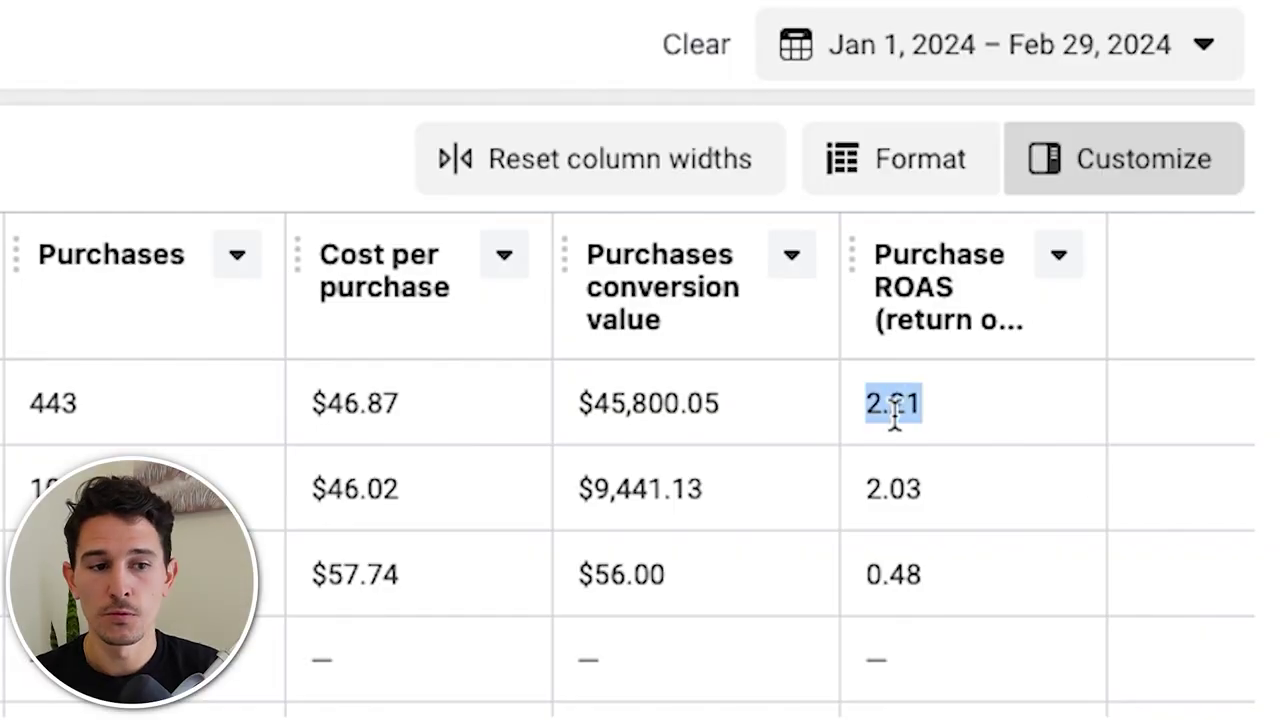
pyautogui.doubleClick(893, 495)
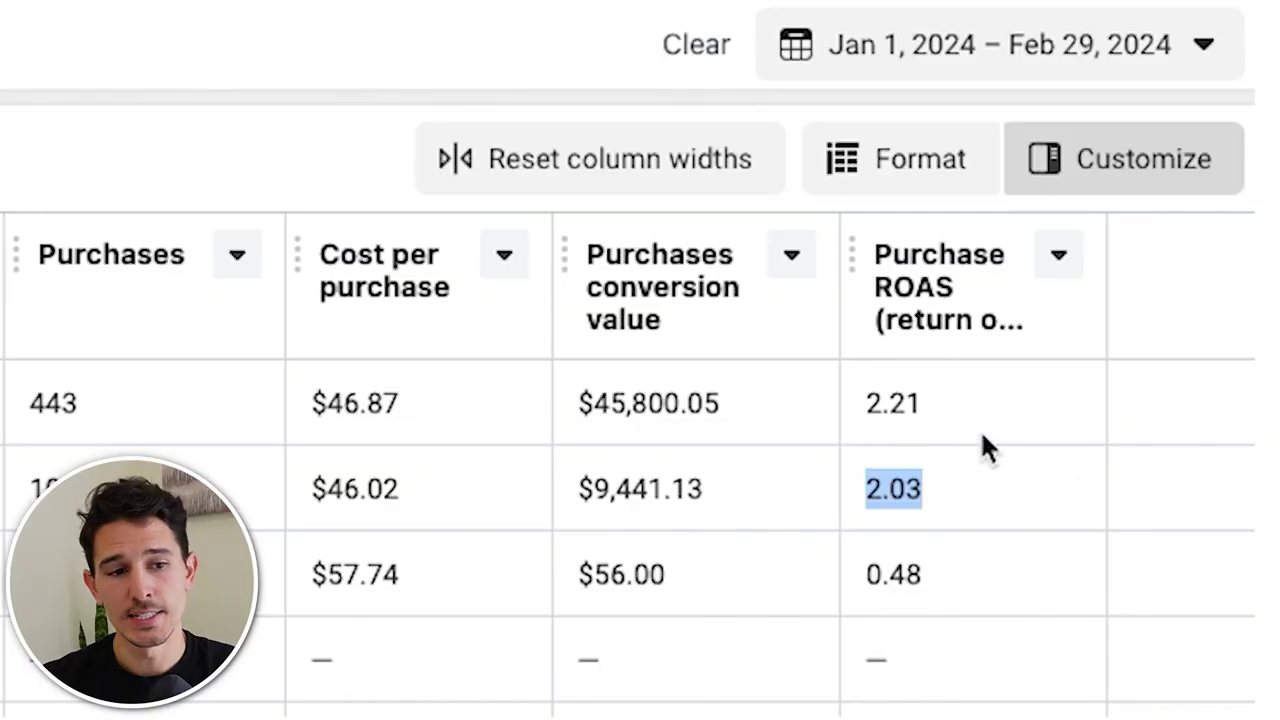
pyautogui.click(923, 403)
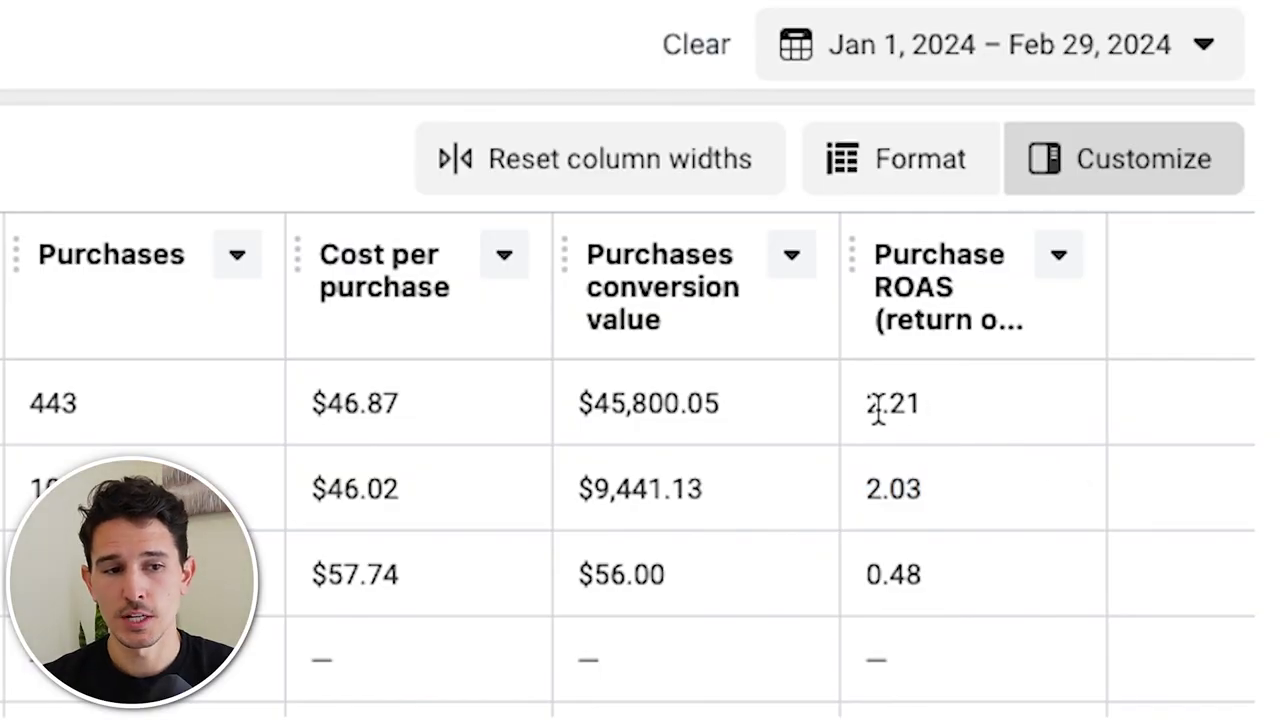
pyautogui.moveTo(921, 488); pyautogui.dragTo(886, 488)
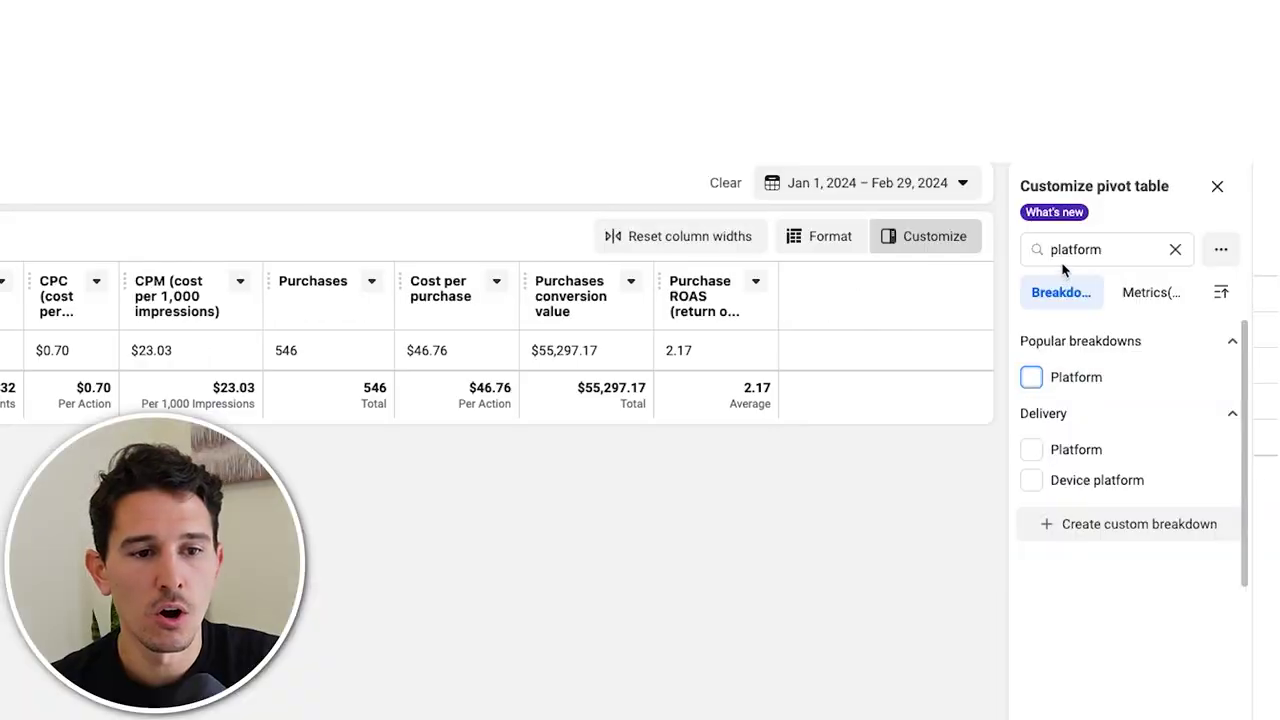
# Filter the breakdown list by 'day' and point out the Thursday results
pyautogui.click(1074, 250)
pyautogui.write('d')
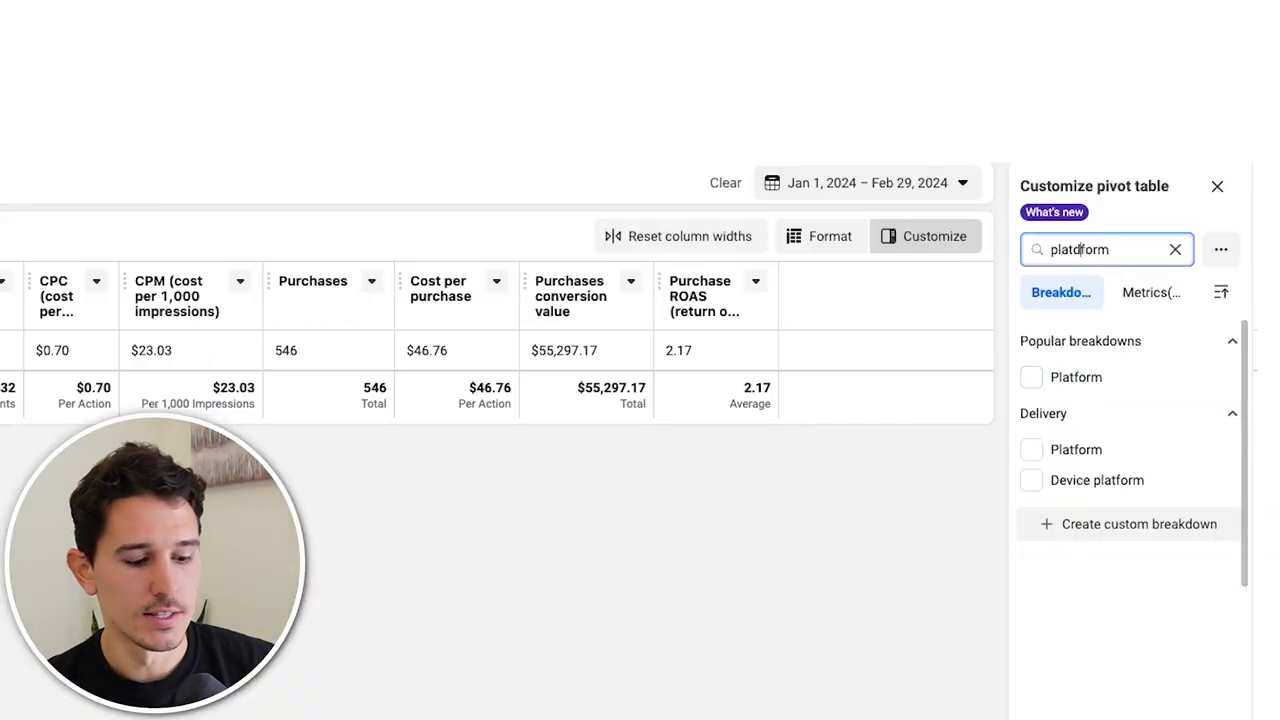
pyautogui.hotkey('ctrl', 'a')
pyautogui.write('day')
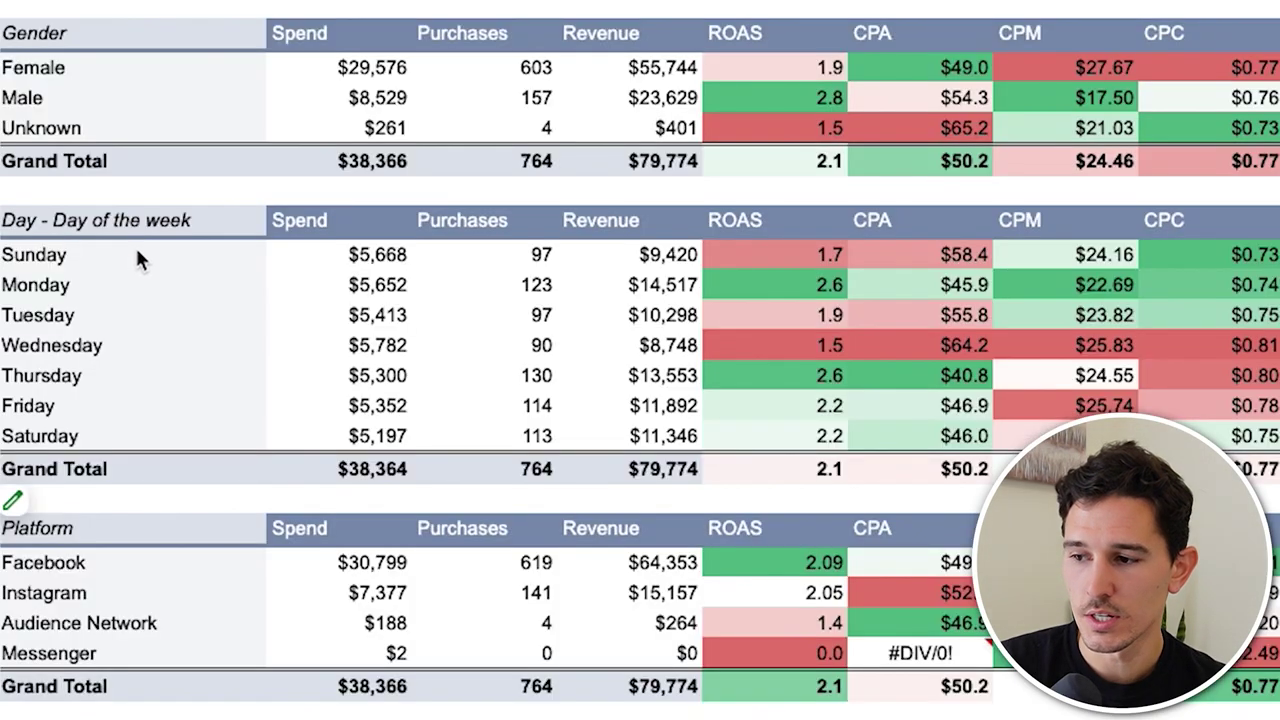
pyautogui.click(100, 375)
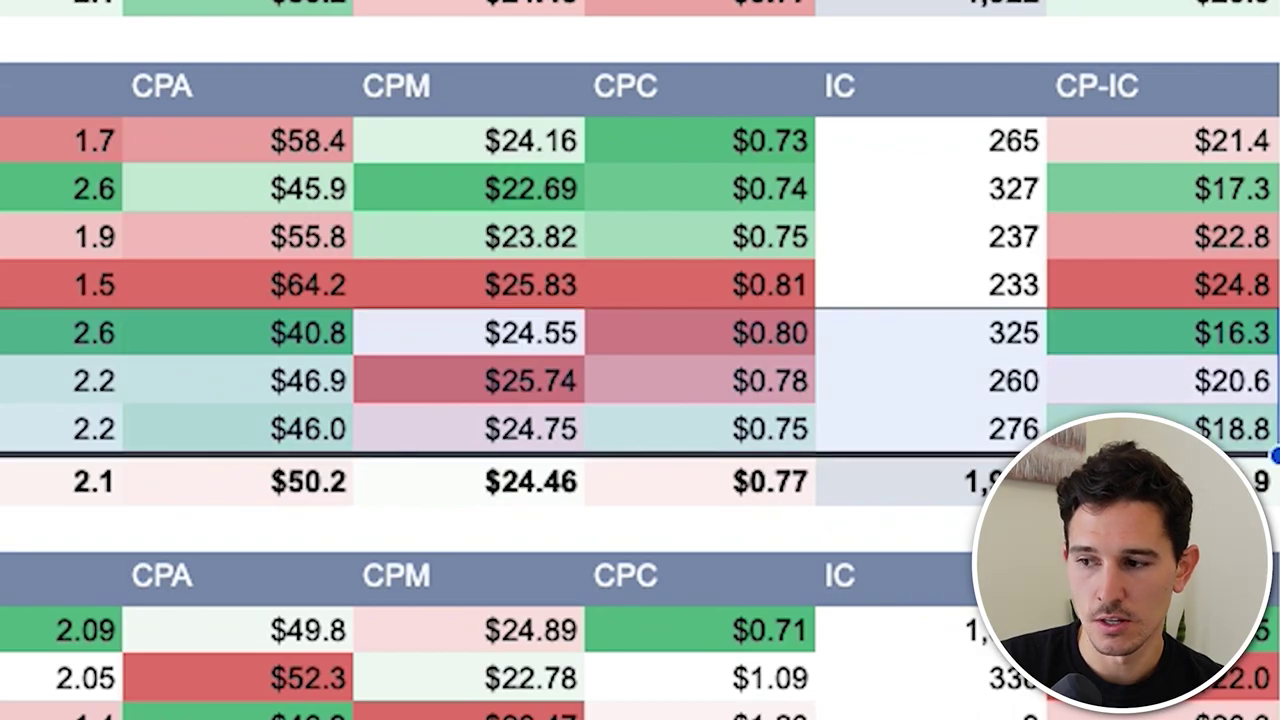
pyautogui.click(30, 340)
pyautogui.click(45, 390)
pyautogui.click(46, 438)
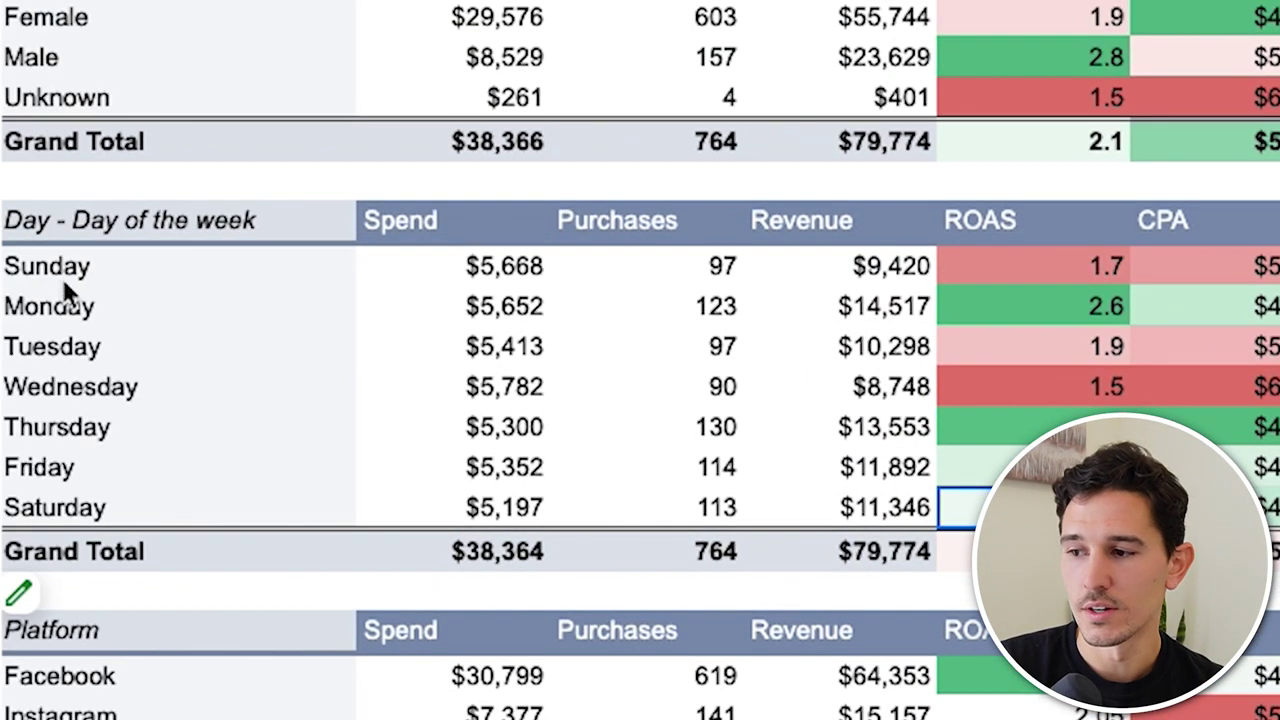
pyautogui.click(55, 268)
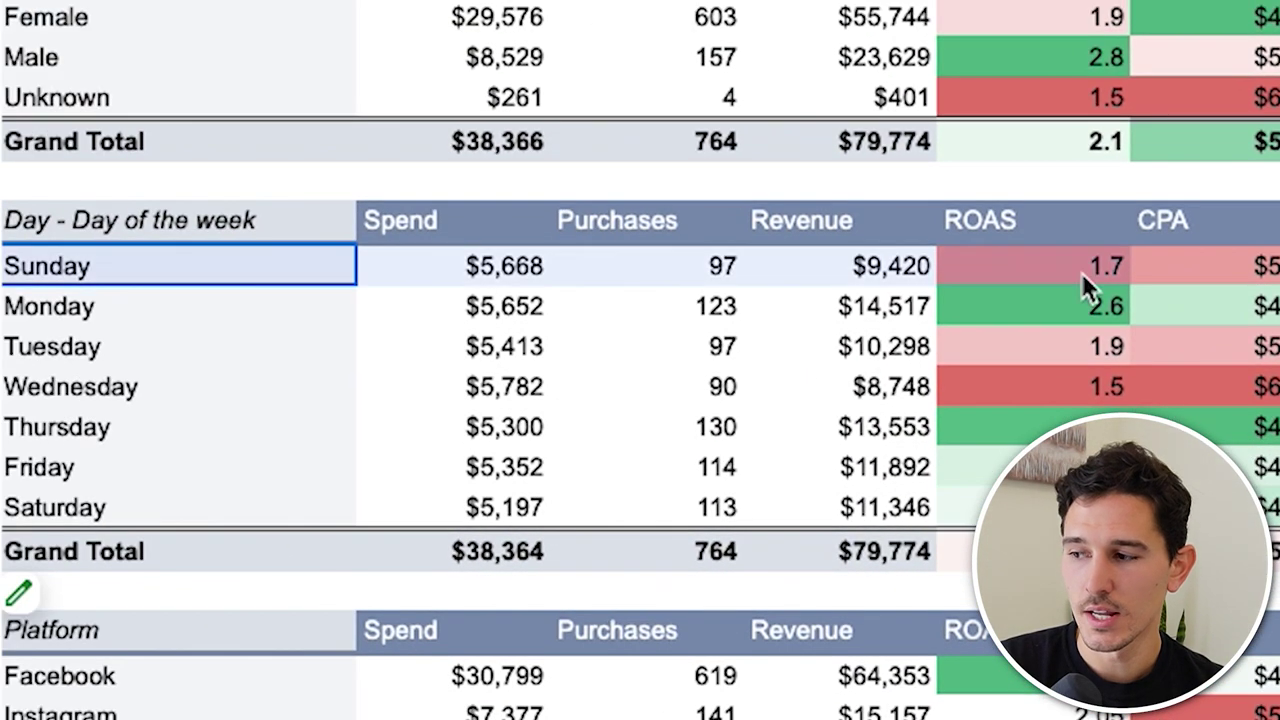
pyautogui.moveTo(105, 362); pyautogui.dragTo(1009, 403)
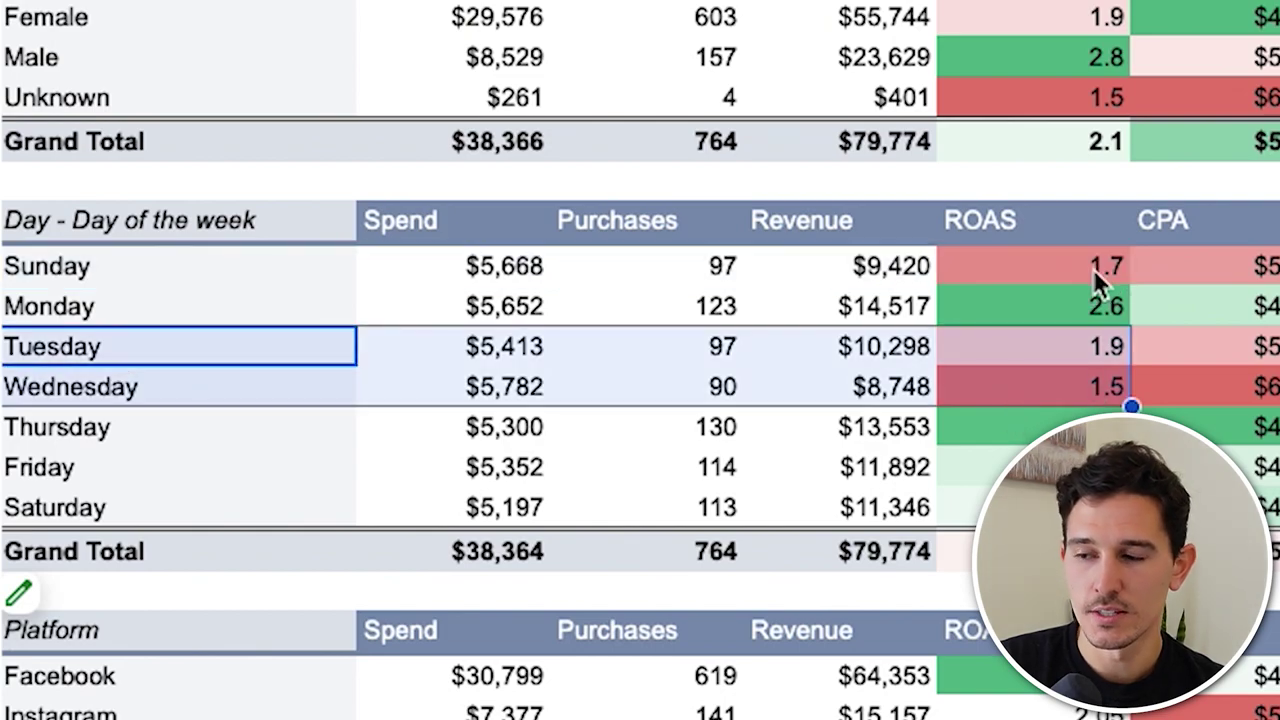